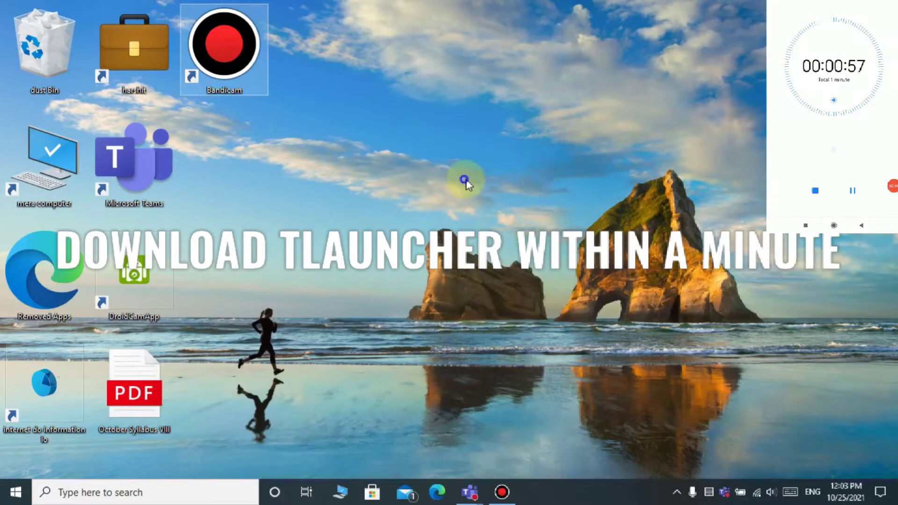
# Refresh the Windows desktop, then launch Edge from the taskbar to a blank new tab
pyautogui.rightClick(465, 180)
pyautogui.click(477, 218)
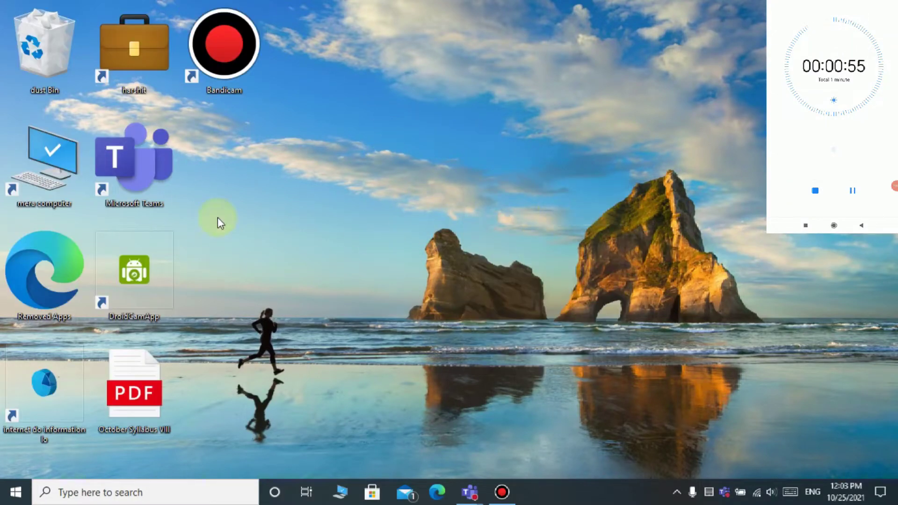
pyautogui.click(433, 493)
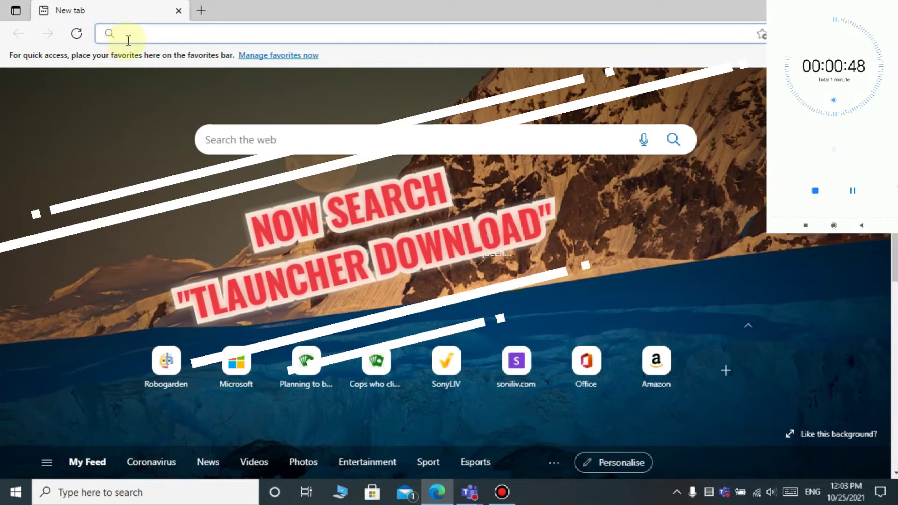
# Search Bing for 'tlauncher download' and reach the official tlauncher.org site
pyautogui.click(128, 40)
pyautogui.write('t')
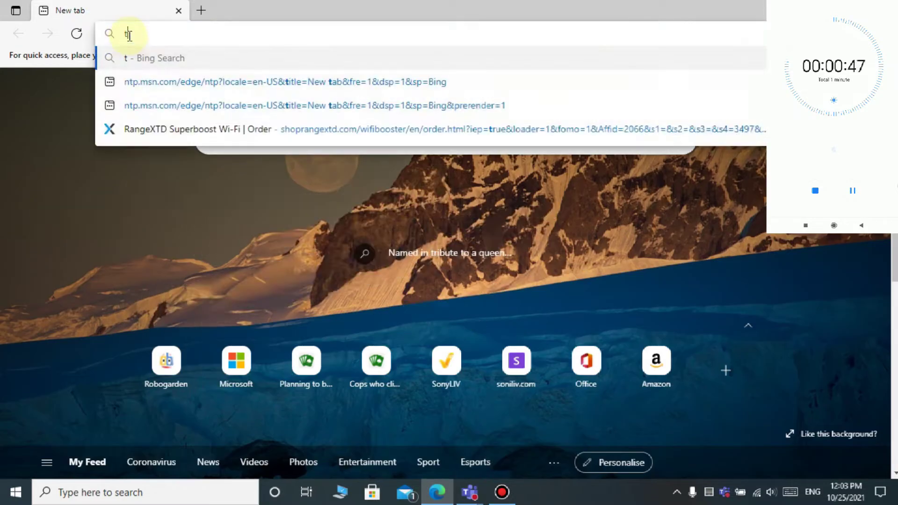
pyautogui.write('l')
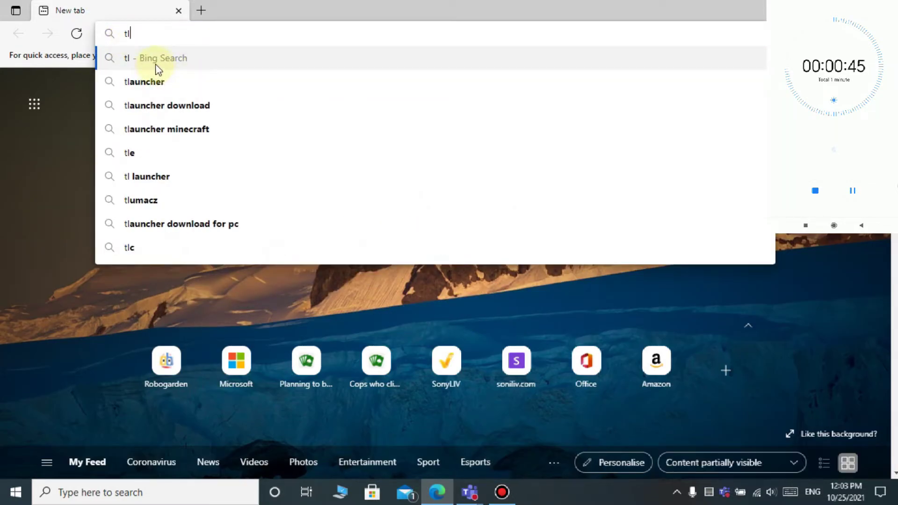
pyautogui.click(156, 104)
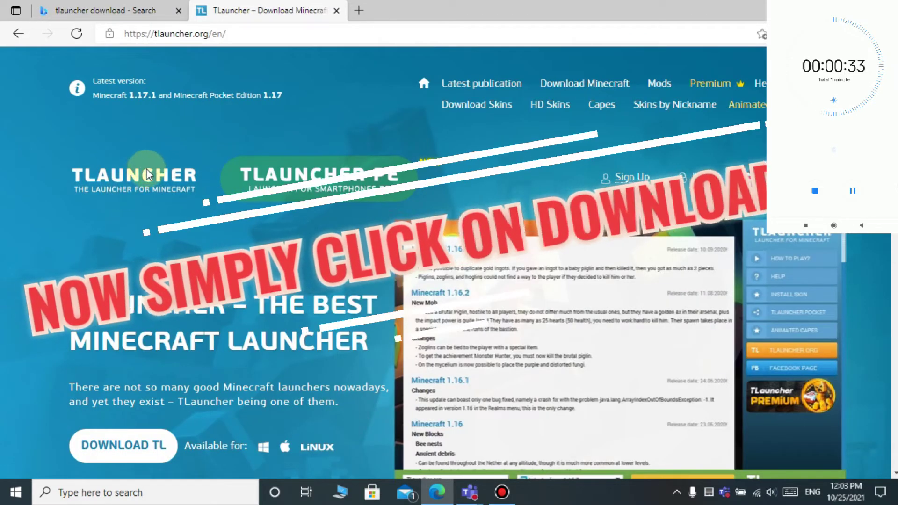
# Download the 18.8 MB Windows TLauncher installer from tlauncher.org
pyautogui.click(142, 445)
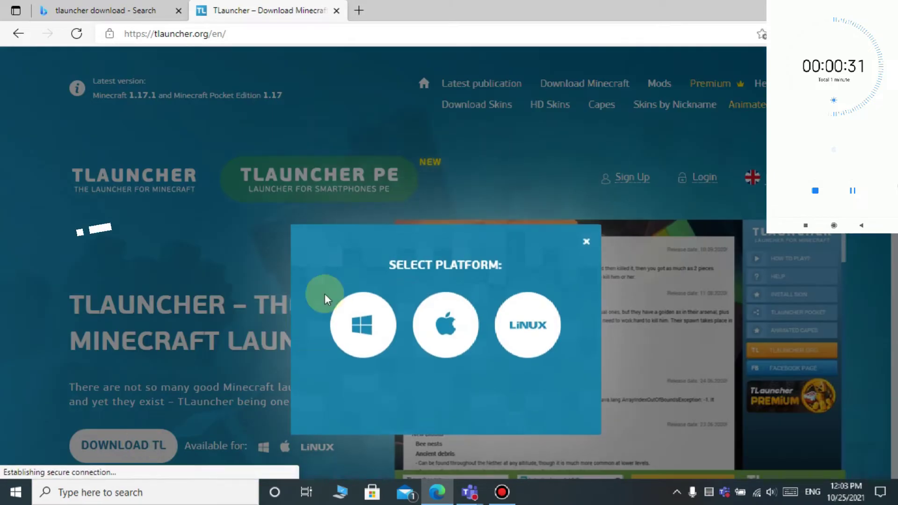
pyautogui.click(359, 330)
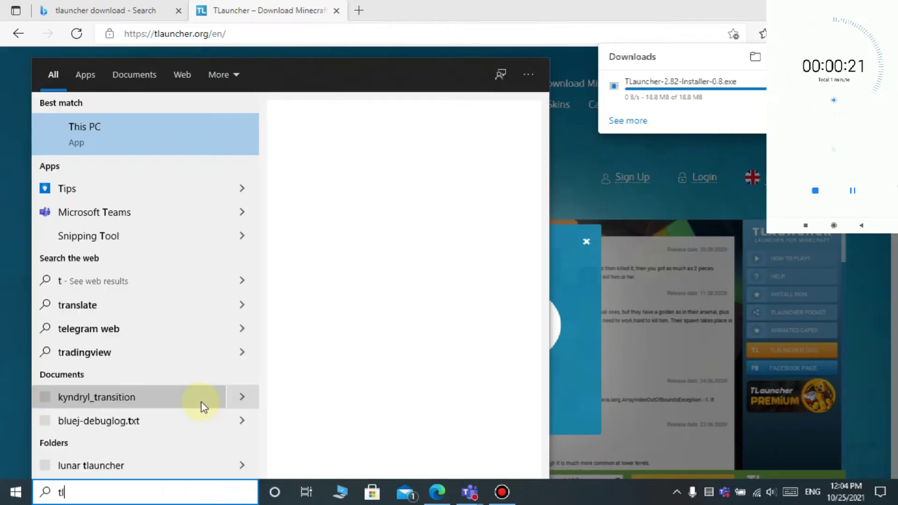
pyautogui.write('l')
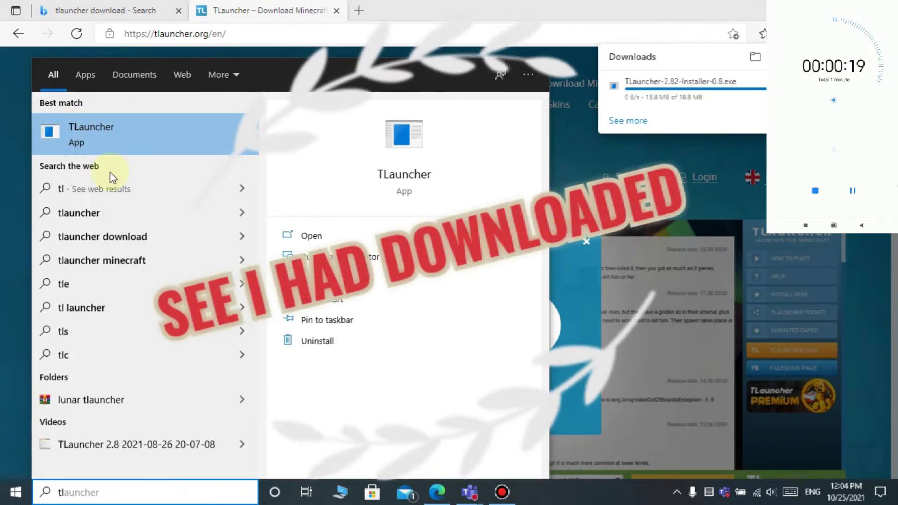
# Remove the TLauncher installer from Edge's downloads list and close the TLauncher tab
pyautogui.click(658, 323)
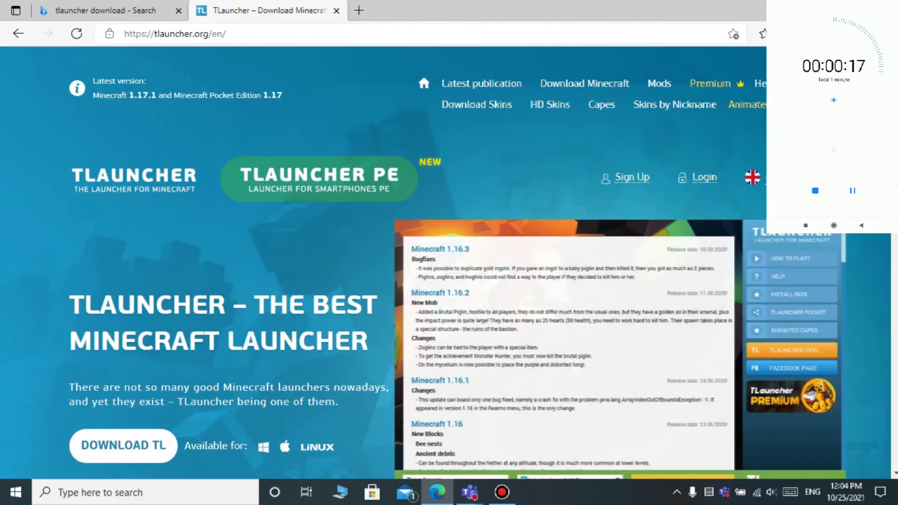
pyautogui.hotkey('ctrl', 'j')
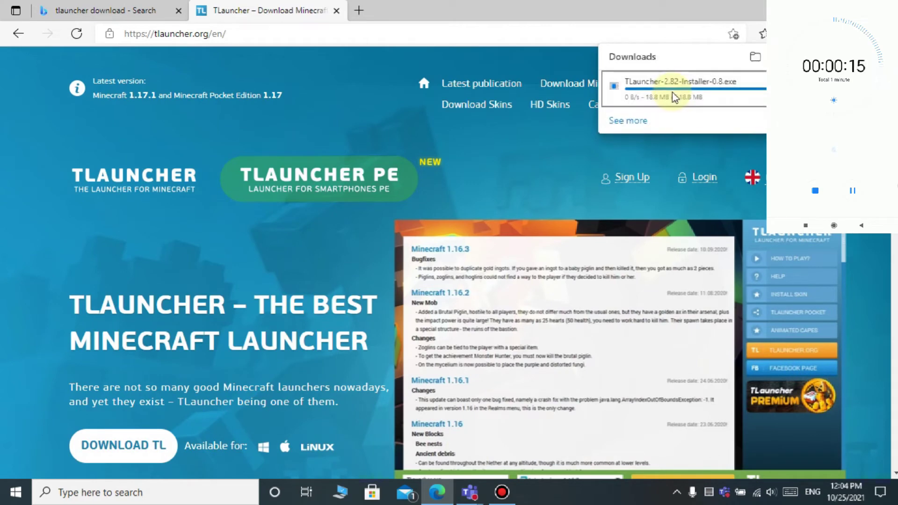
pyautogui.rightClick(671, 94)
pyautogui.click(737, 226)
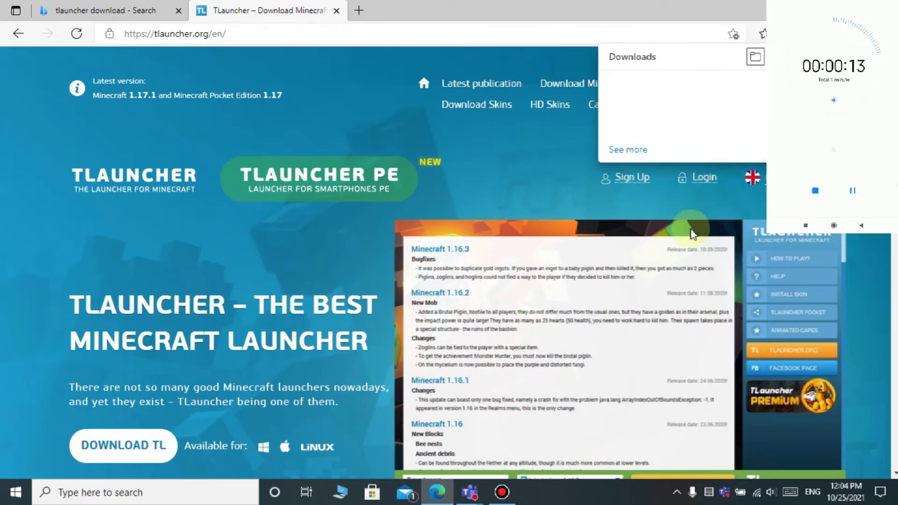
pyautogui.click(477, 104)
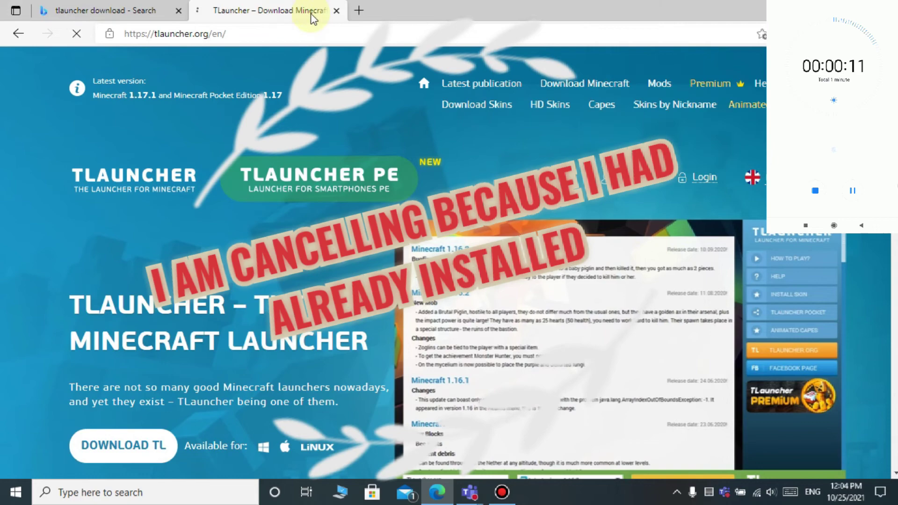
pyautogui.click(336, 10)
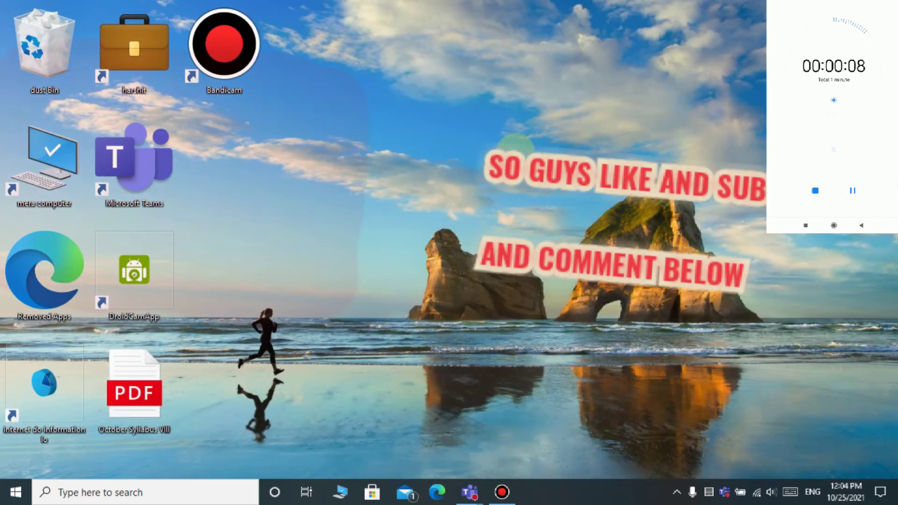
# Refresh the desktop and drag a selection box across it
pyautogui.rightClick(518, 156)
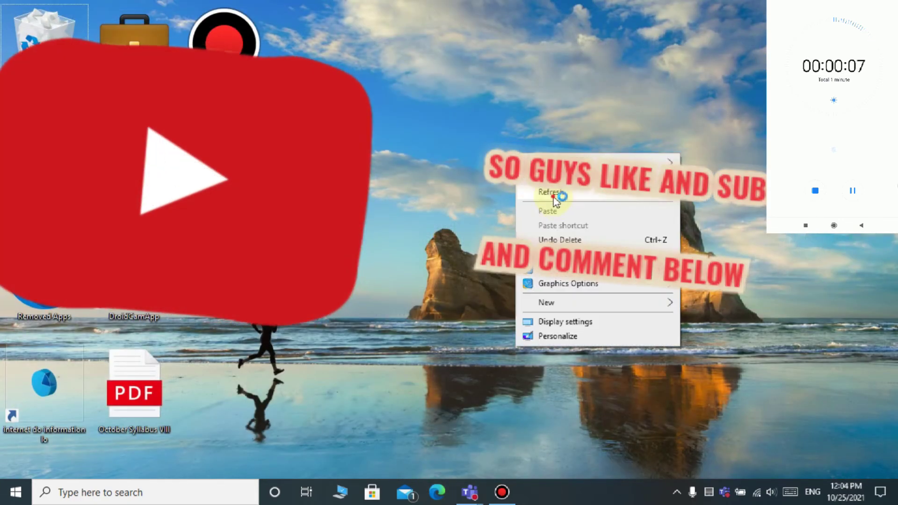
pyautogui.click(554, 199)
pyautogui.moveTo(632, 104); pyautogui.dragTo(854, 340)
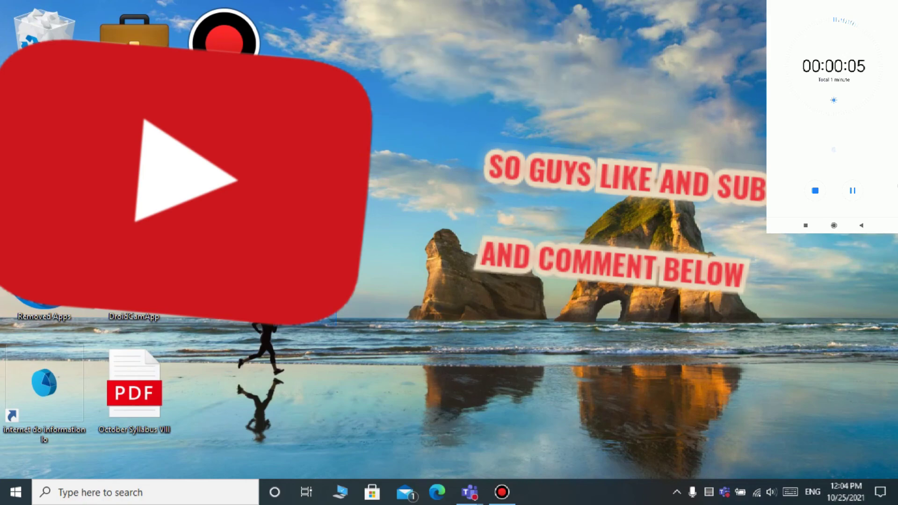